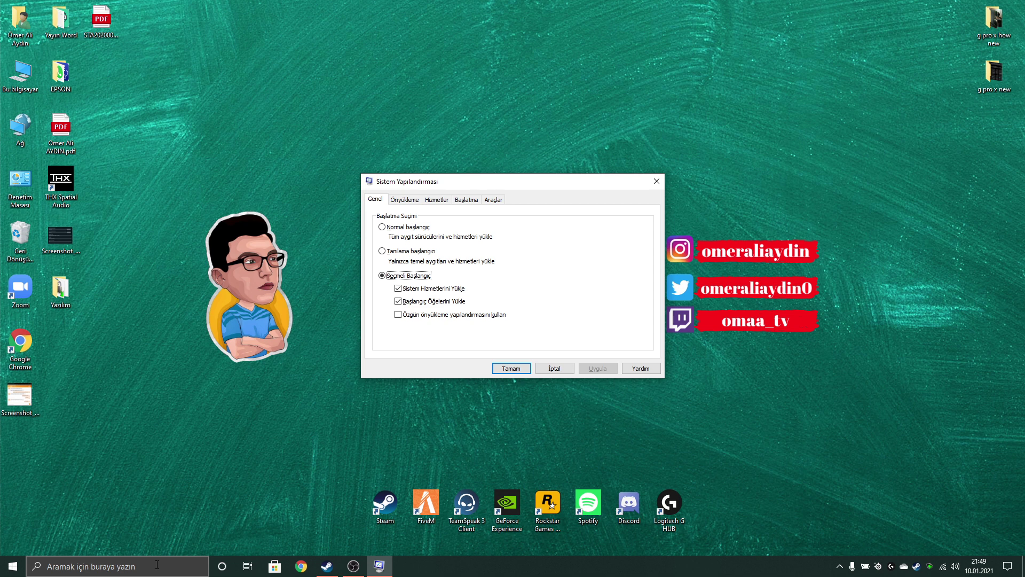
Enable the processor count limit in the advanced boot options and set it to 12 processors
click(411, 202)
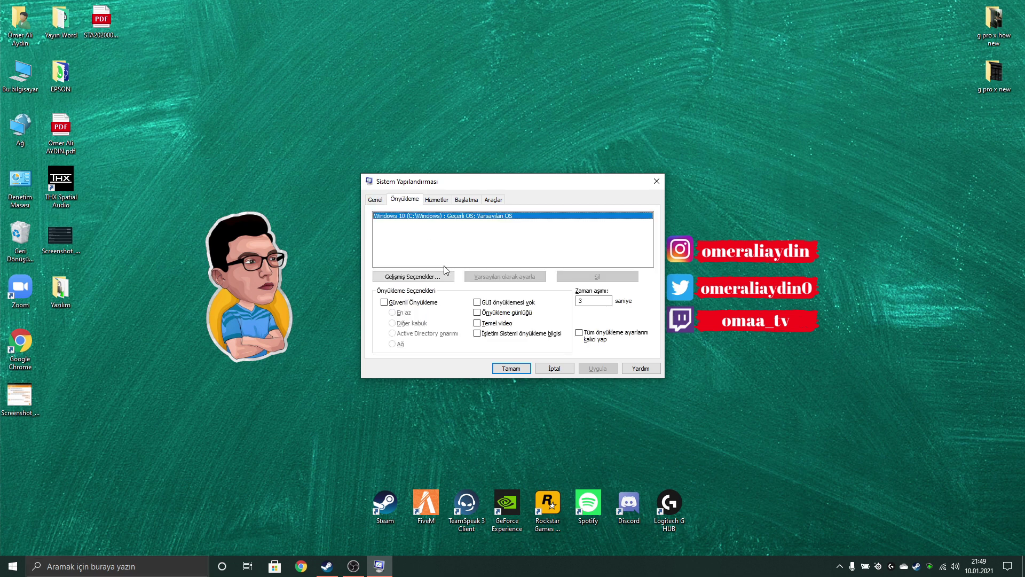
click(447, 277)
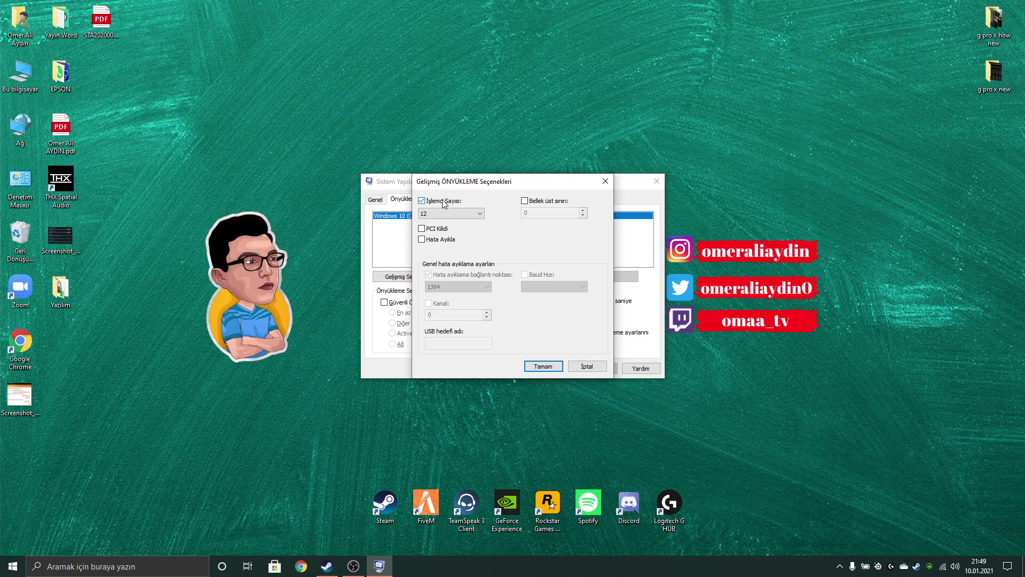
click(443, 202)
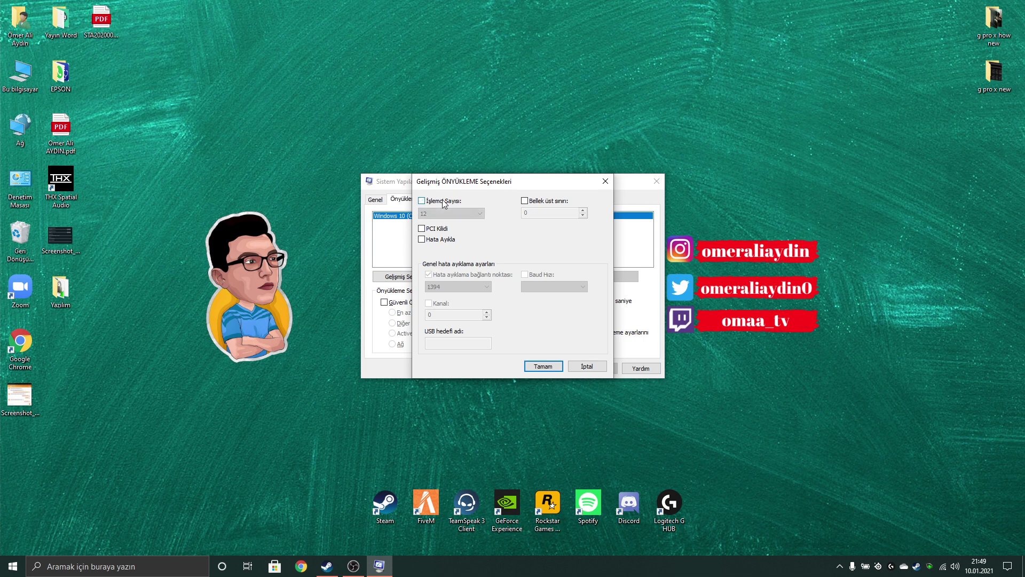
click(442, 202)
click(479, 214)
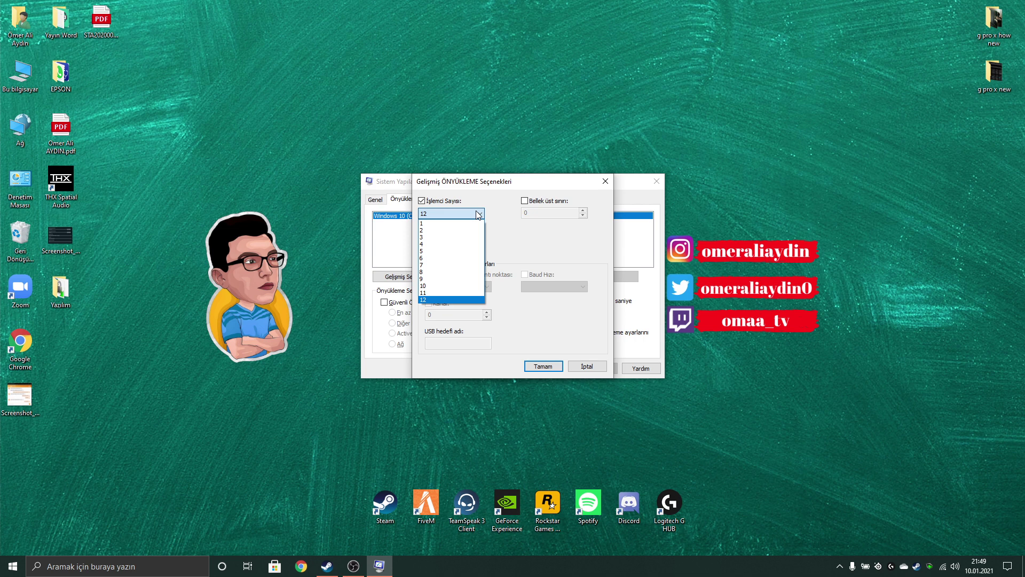
click(479, 300)
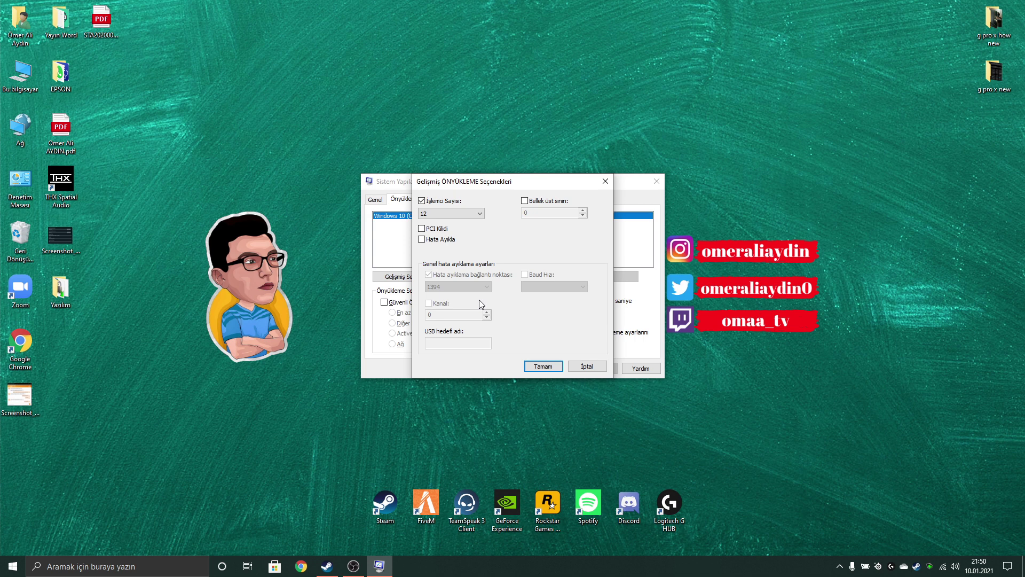
click(545, 366)
Apply the system configuration changes and exit without restarting the computer
click(592, 370)
click(508, 367)
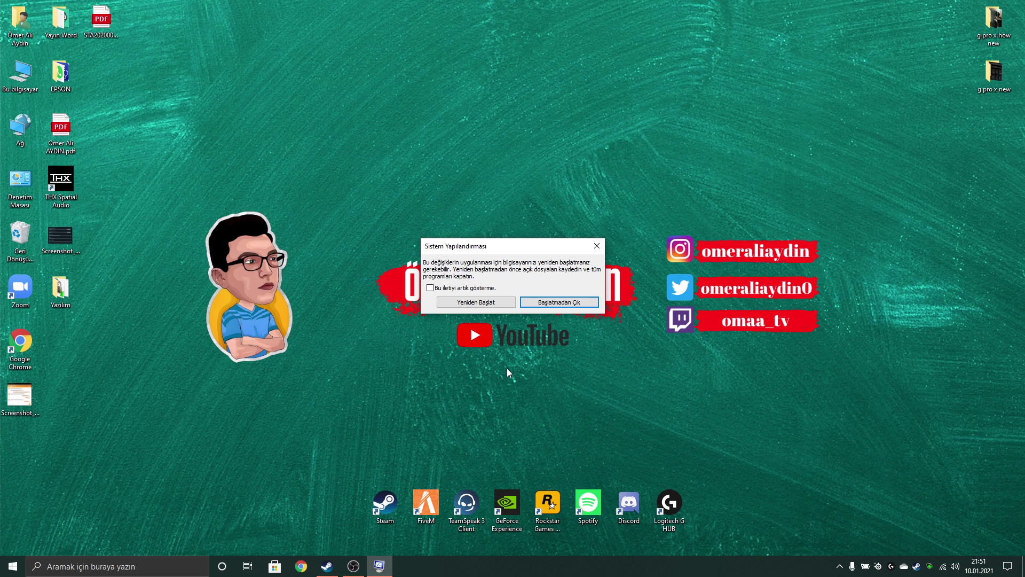
click(581, 304)
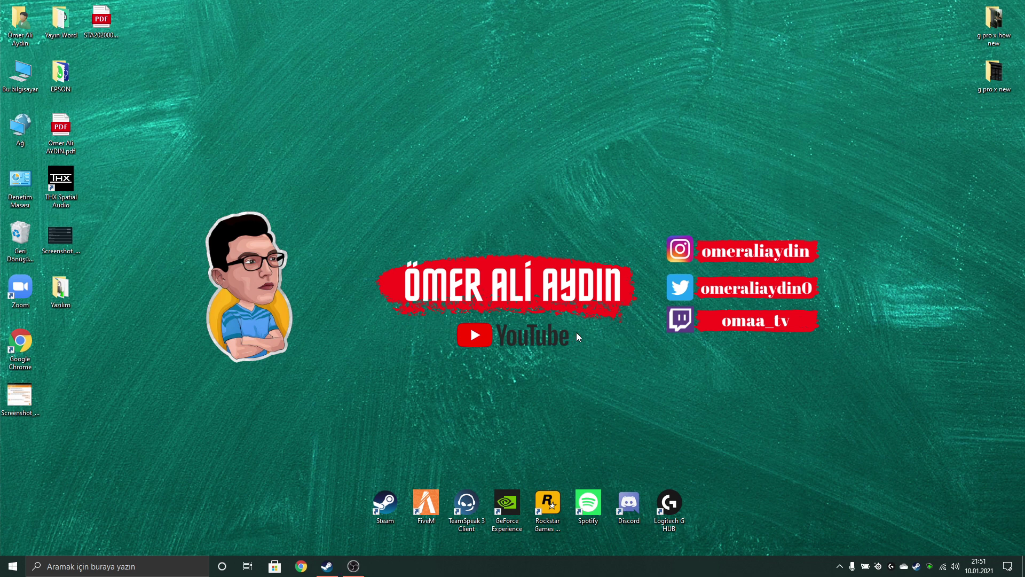
Start a new power plan based on Yüksek performans and name it "Yüksek performans"
right_click(865, 566)
click(879, 546)
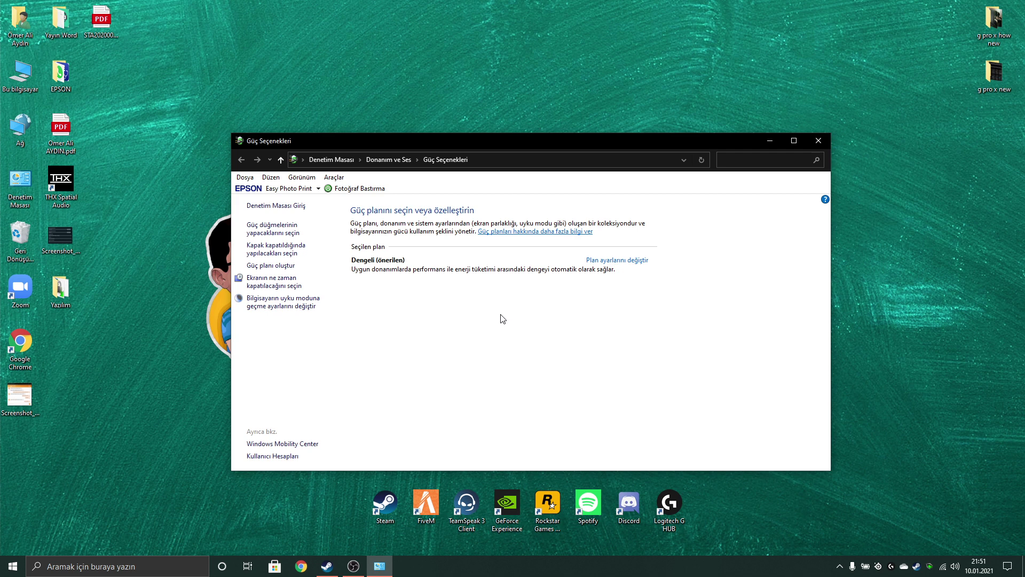
click(288, 265)
click(388, 296)
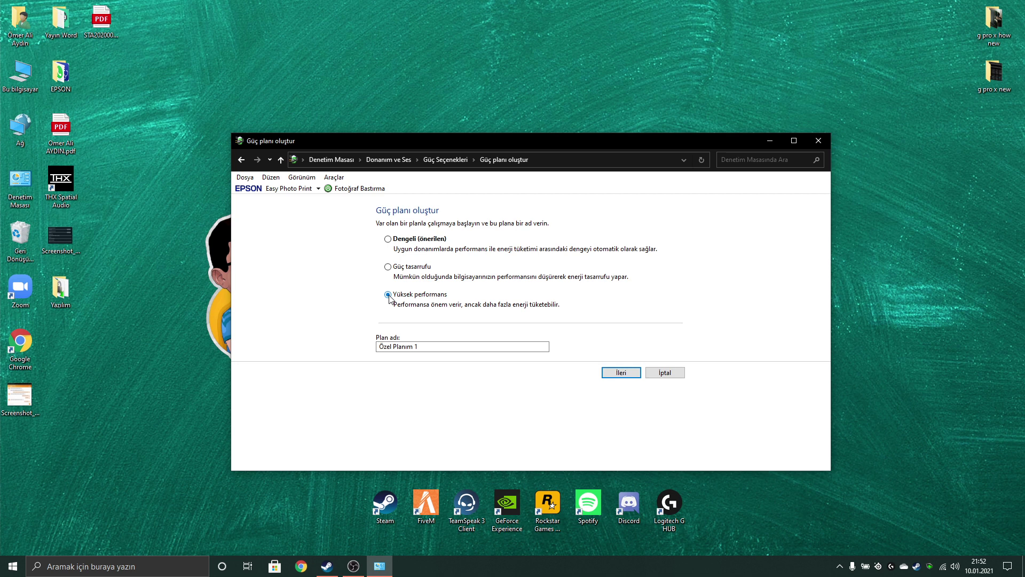
click(426, 348)
key(ctrl+a)
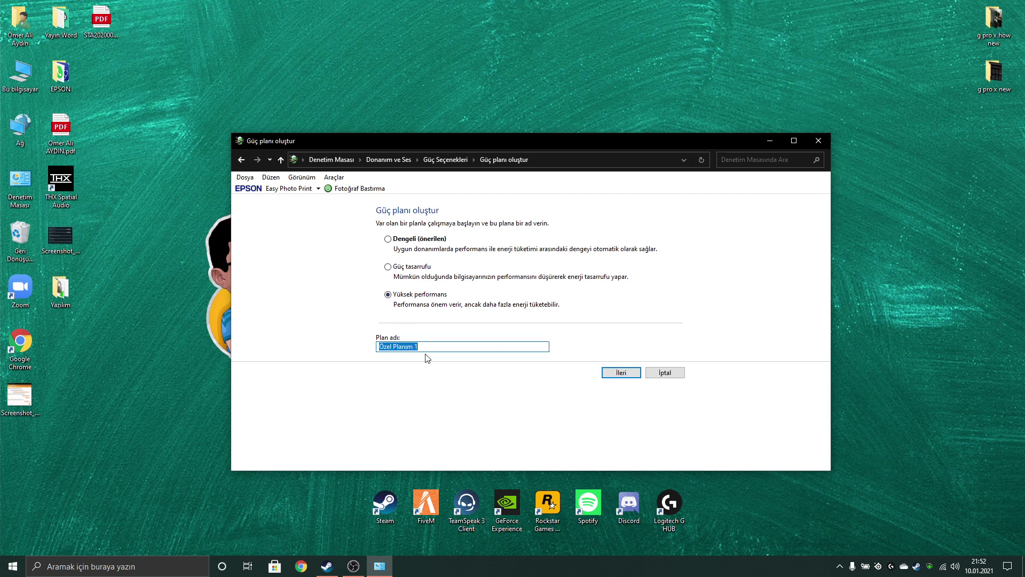
text(Yüksek performans)
click(616, 373)
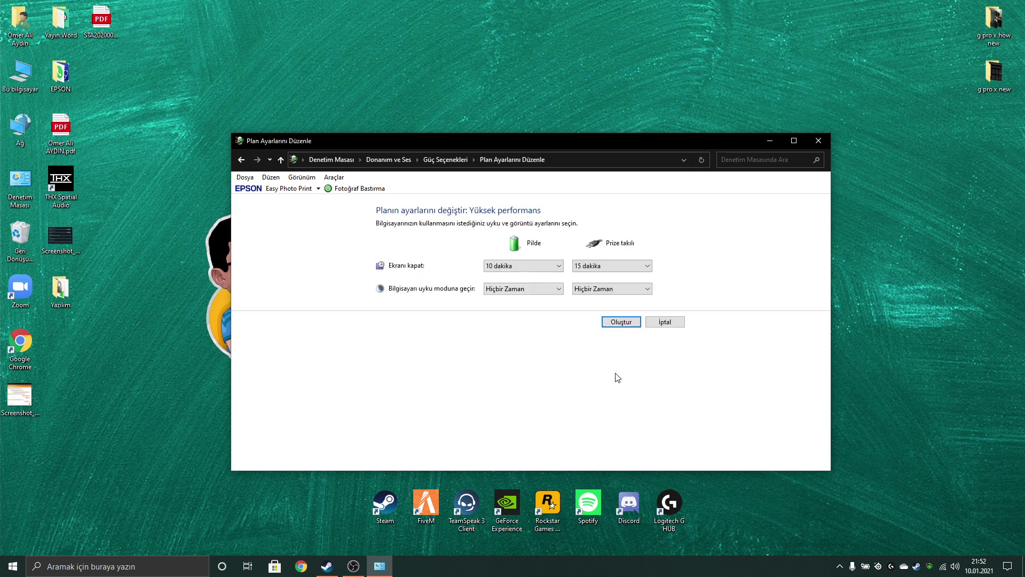
Set the display turn-off time to Hiçbir Zaman on battery and plugged in, and create the plan
click(558, 267)
click(524, 397)
click(608, 266)
click(597, 397)
click(632, 324)
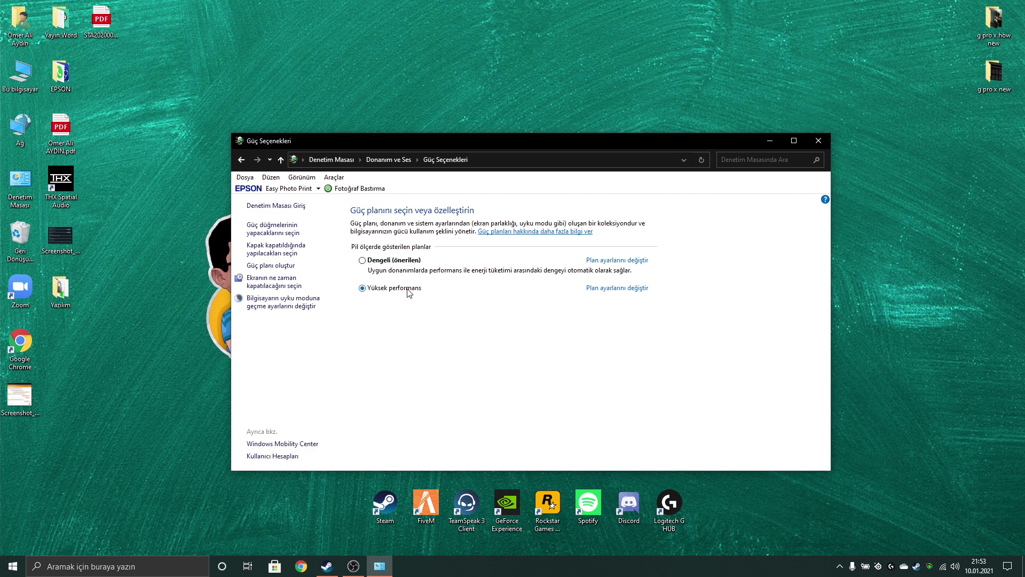
In the Yüksek performans plan's advanced settings, set the minimum processor state on battery to 100%
click(615, 291)
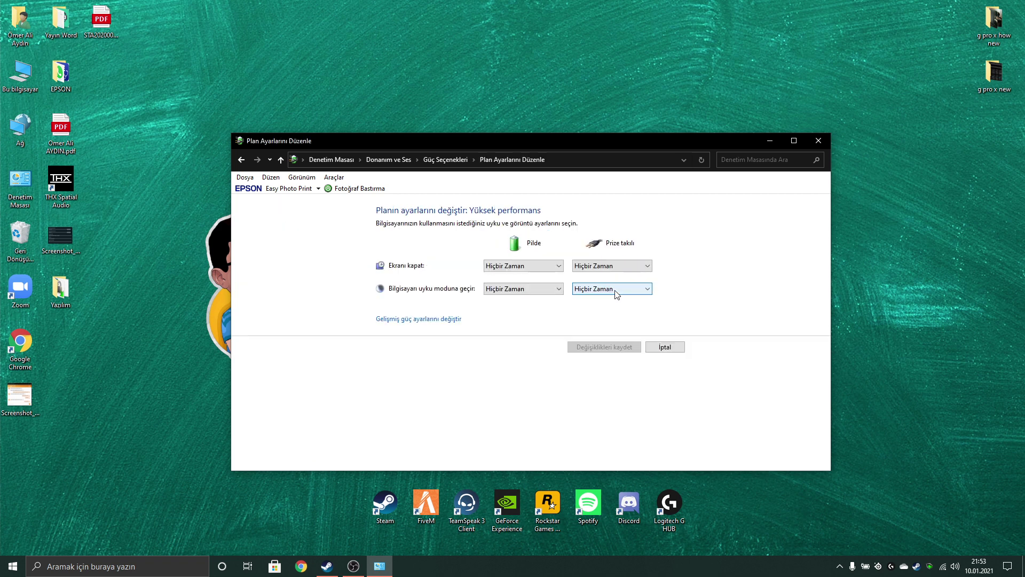
click(427, 319)
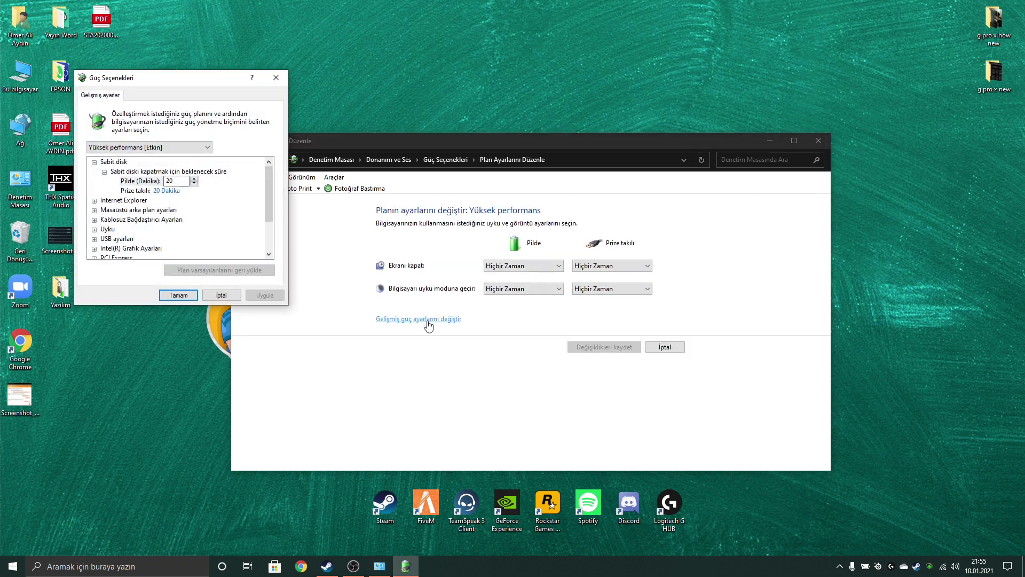
drag(192, 84, 764, 66)
drag(844, 152, 841, 194)
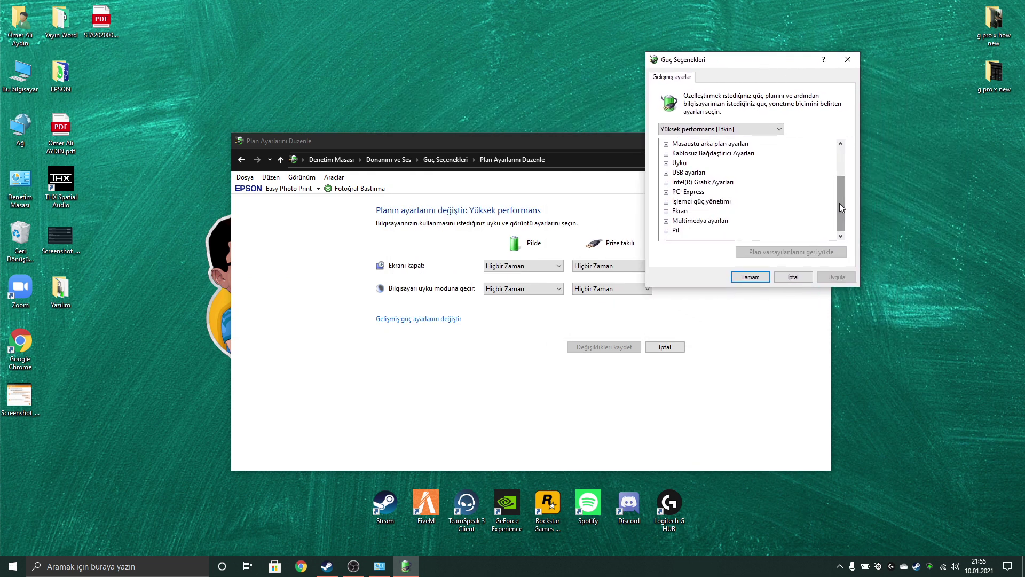
click(666, 203)
scroll(666, 210, down, 1)
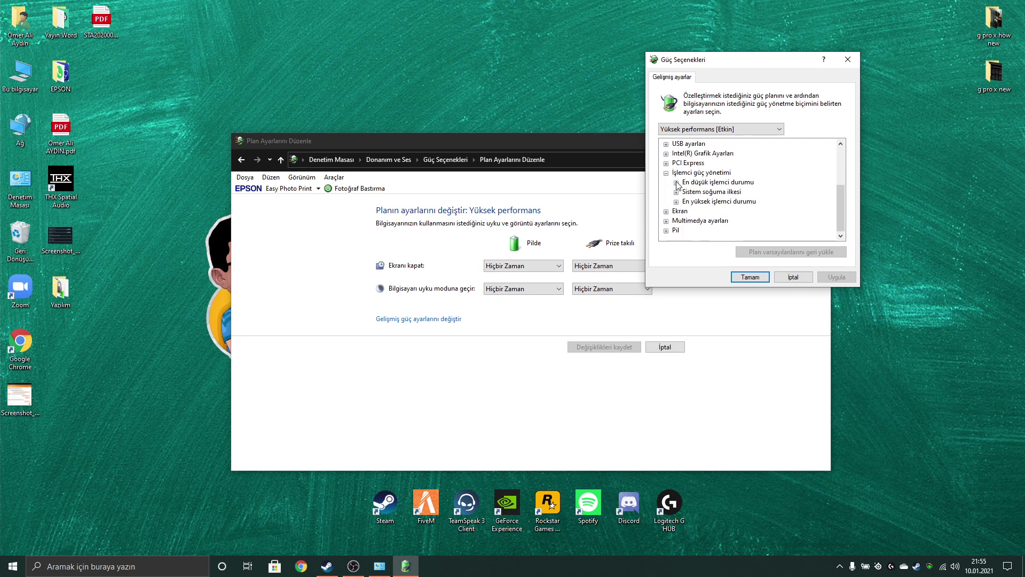
click(676, 182)
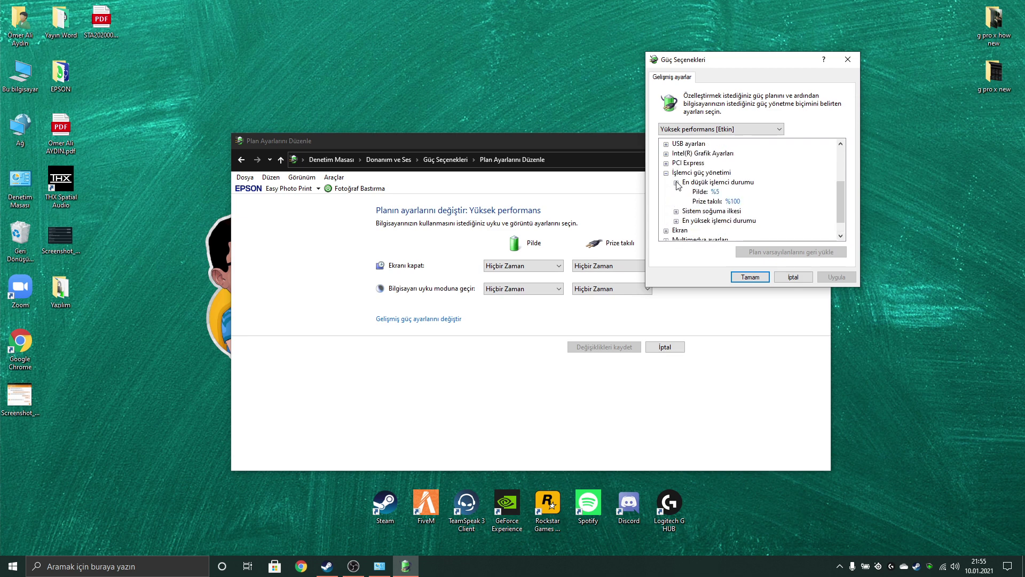
click(719, 192)
double_click(725, 191)
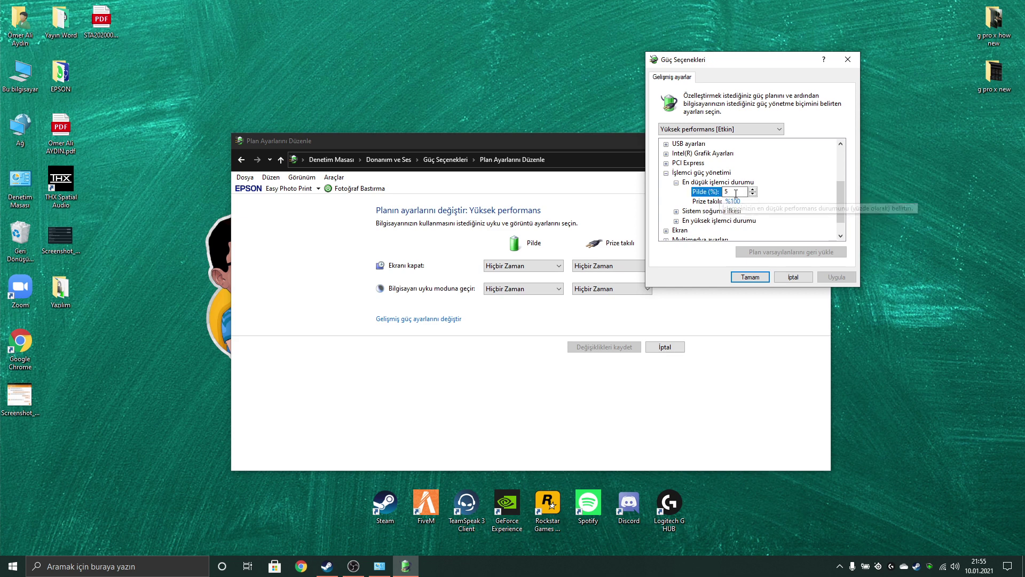
text(100)
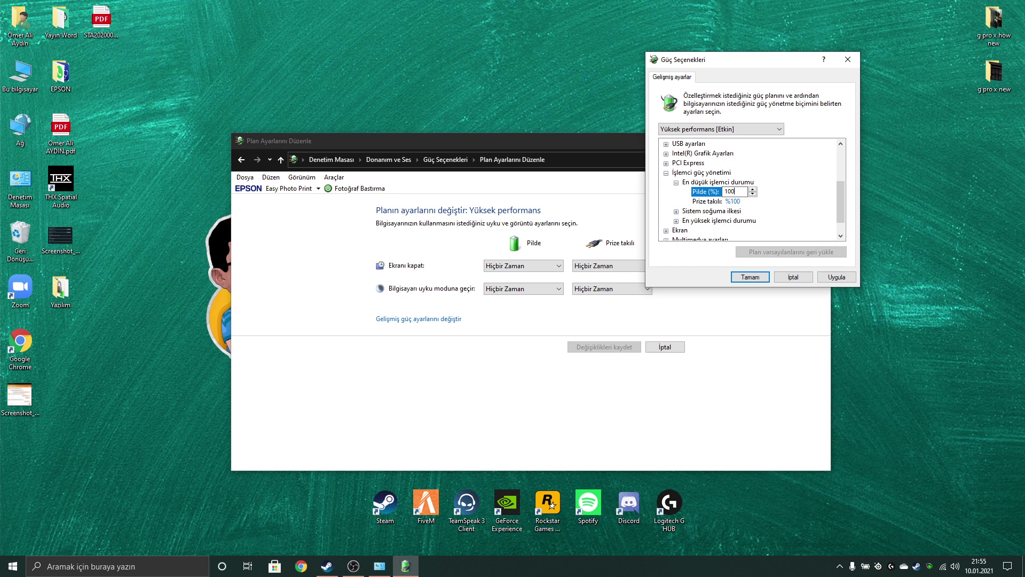
Review the system cooling policy and maximum processor state, save the advanced power settings, and close the power options
scroll(780, 214, down, 1)
click(676, 192)
scroll(758, 208, down, 1)
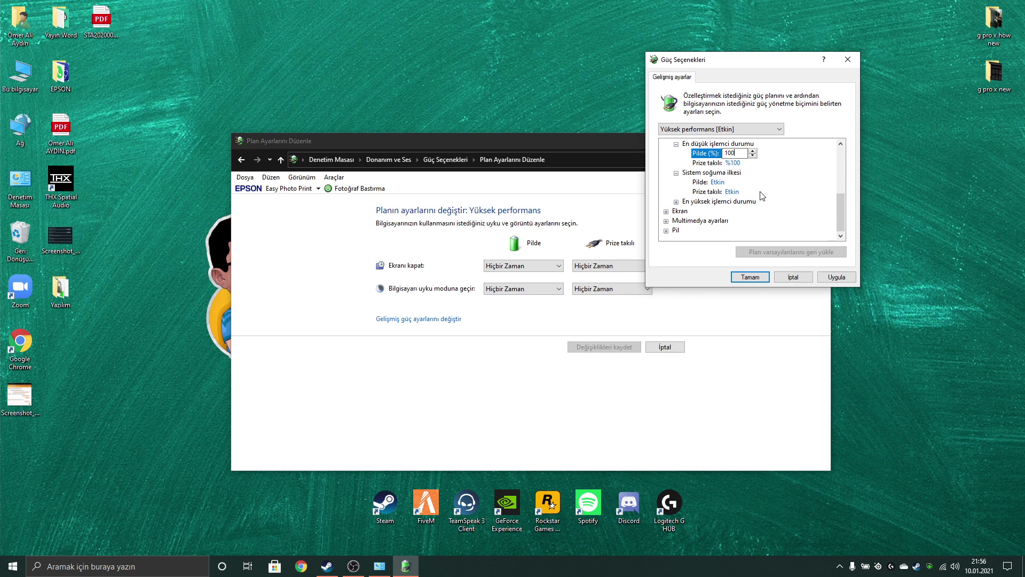
click(677, 202)
scroll(695, 206, down, 1)
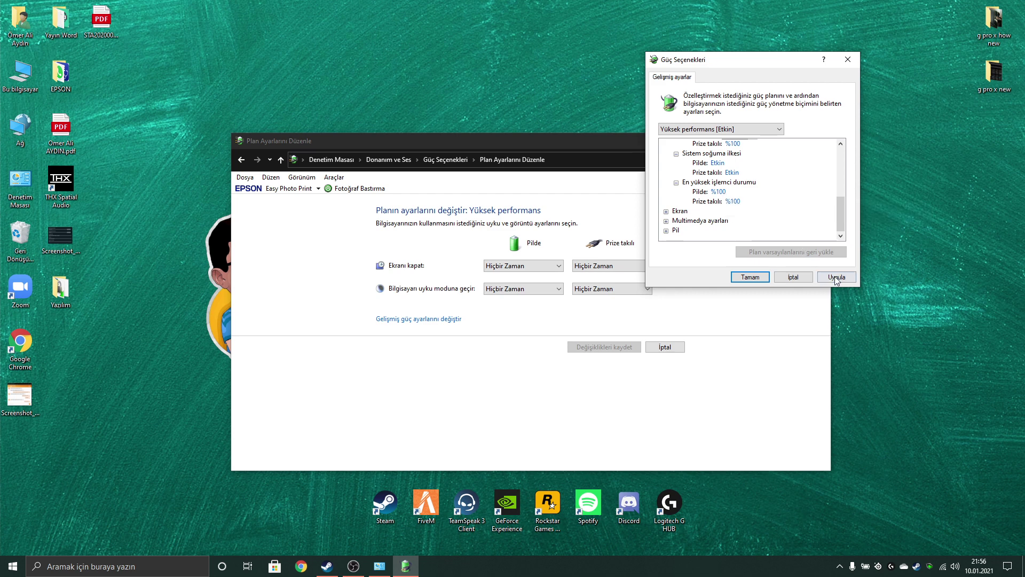
click(761, 279)
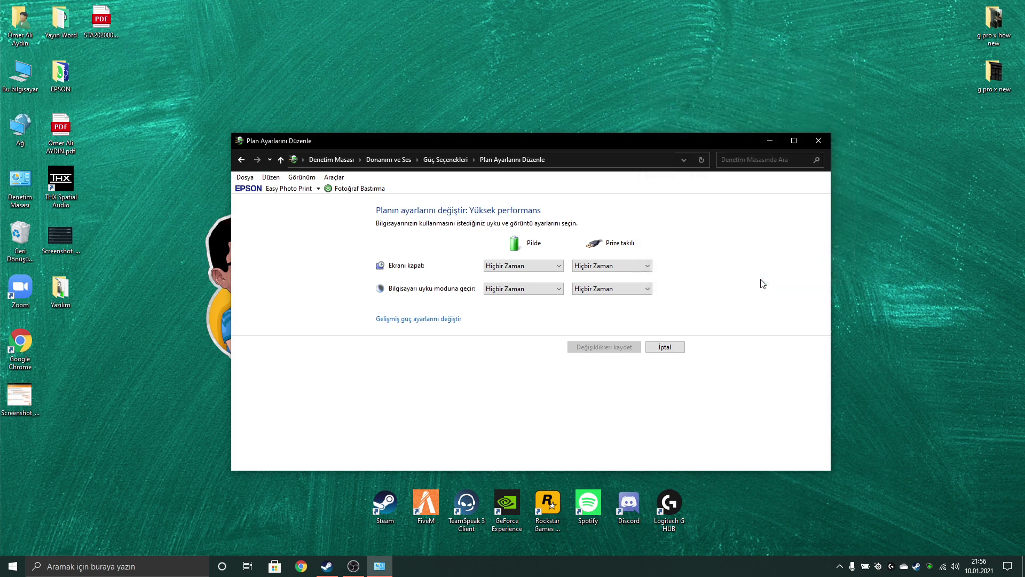
click(819, 140)
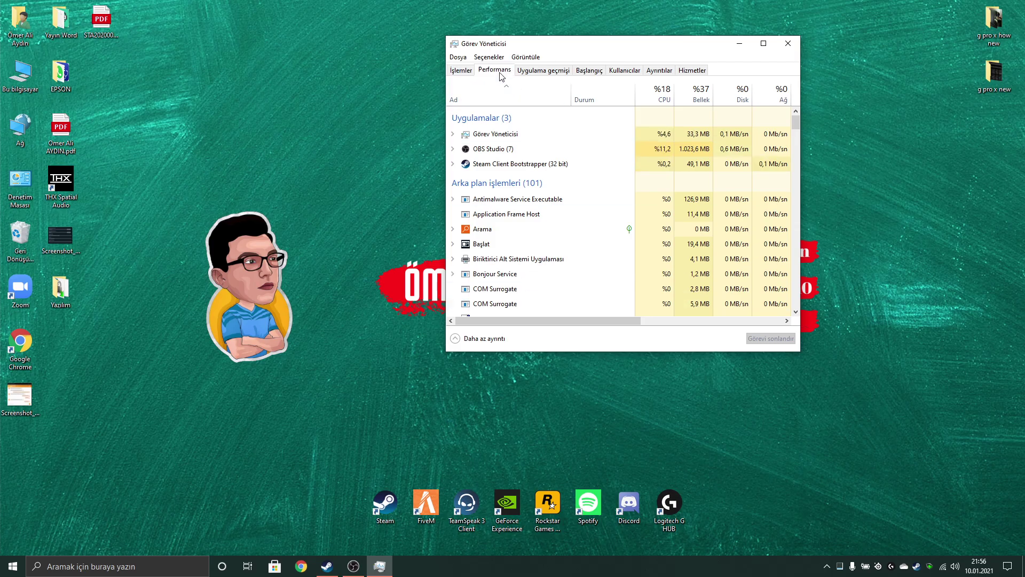
Examine the CPU performance details in Task Manager and close it
click(501, 76)
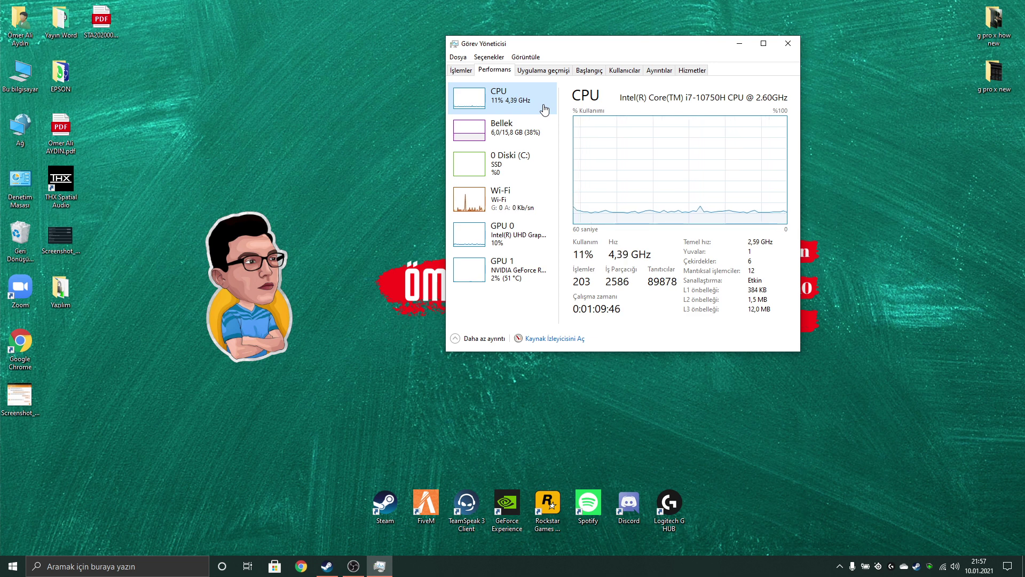
click(787, 43)
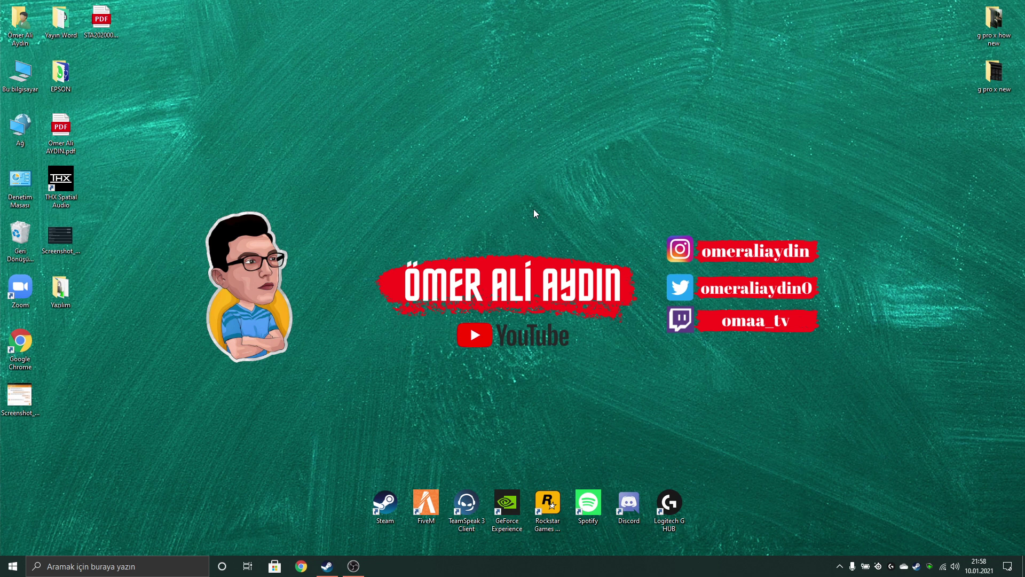
Switch to Steam, examine the launch options in the Counter-Strike: Global Offensive properties, and close Steam
click(327, 566)
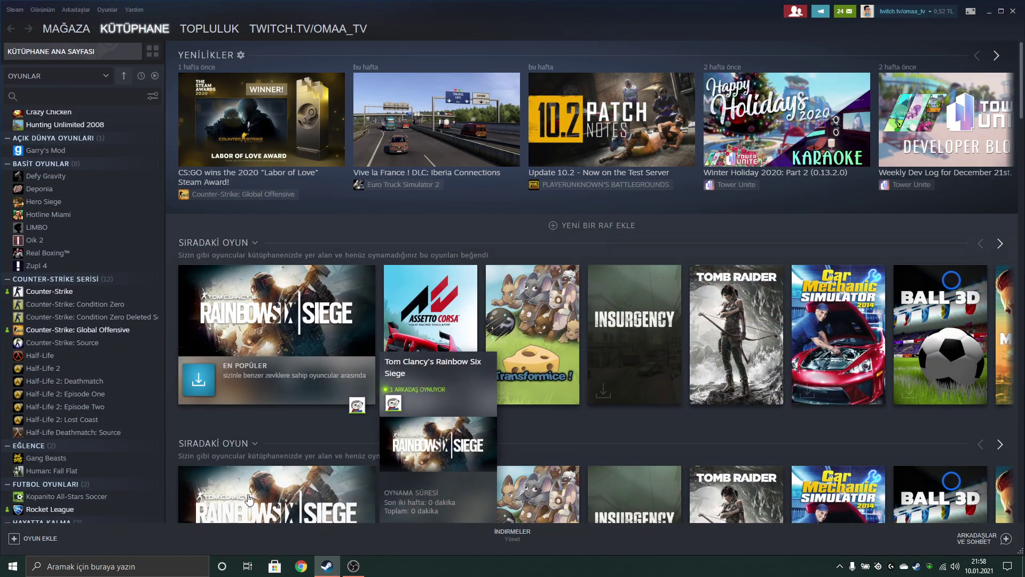
scroll(163, 289, down, 1)
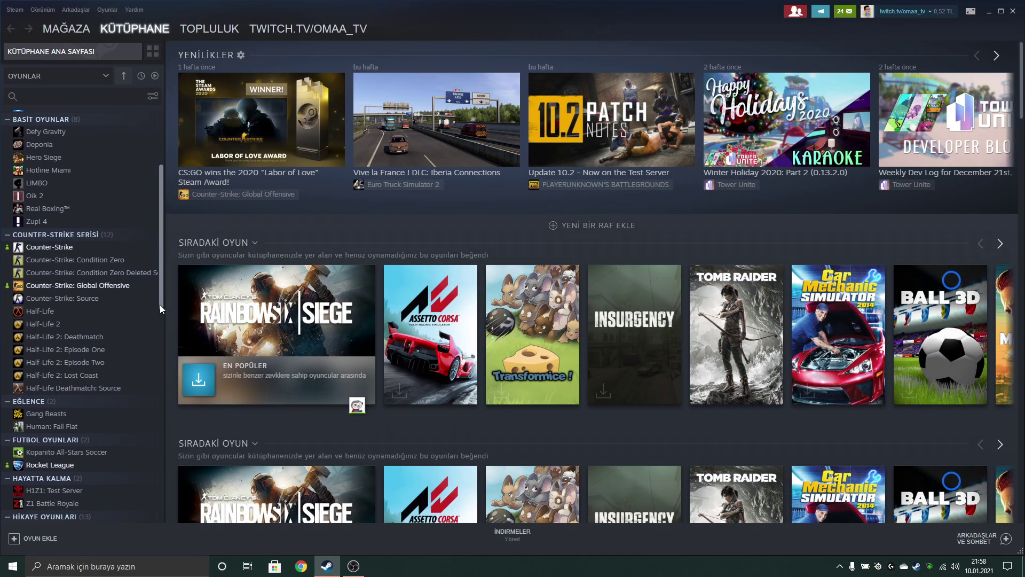
right_click(134, 287)
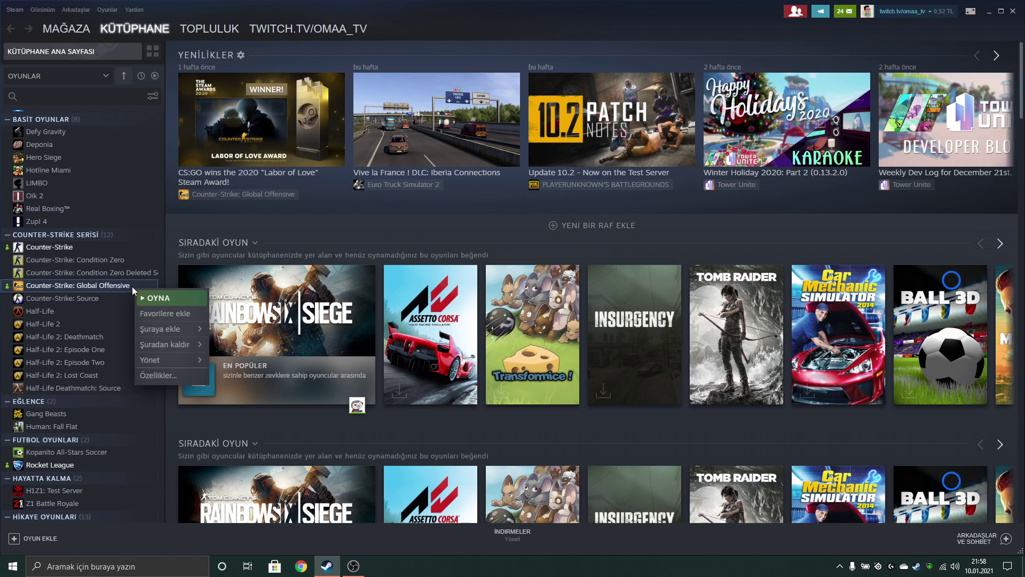
click(164, 375)
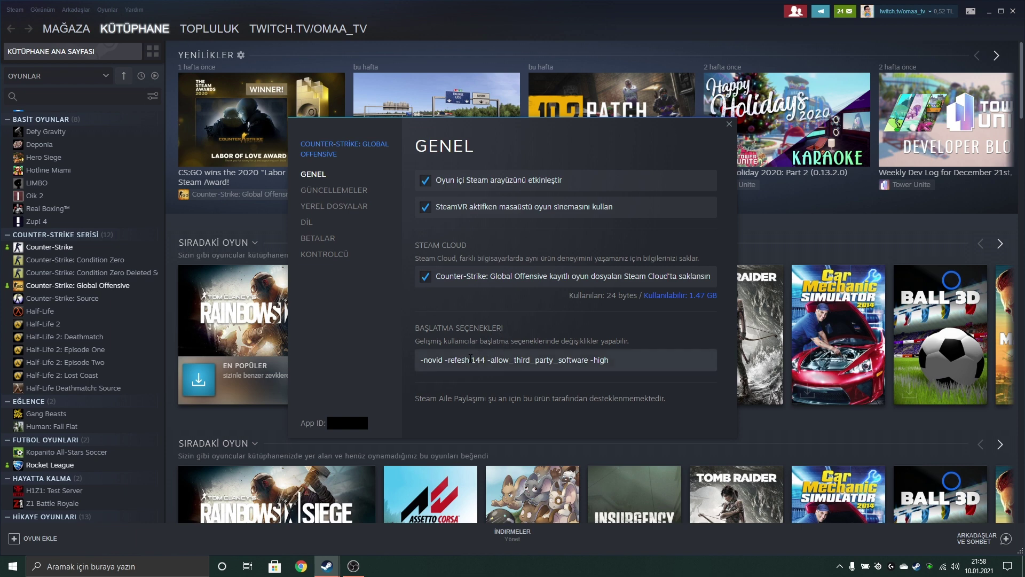
click(600, 363)
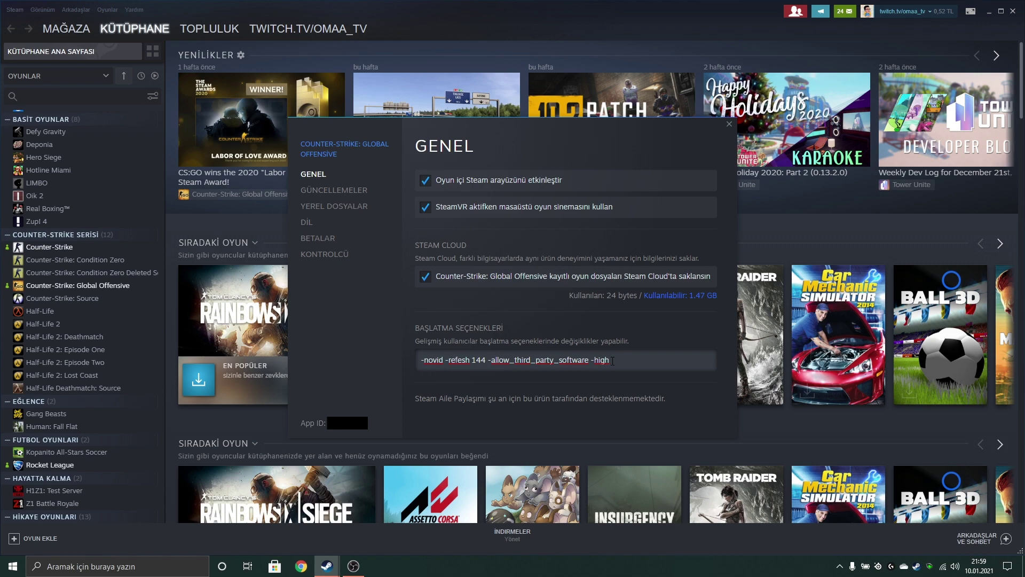
click(729, 123)
click(1013, 13)
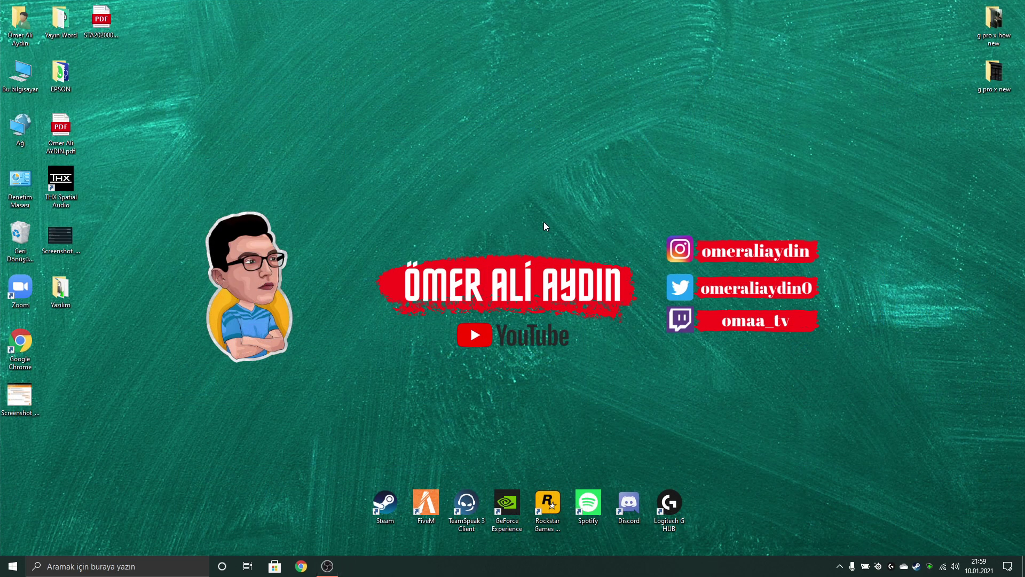